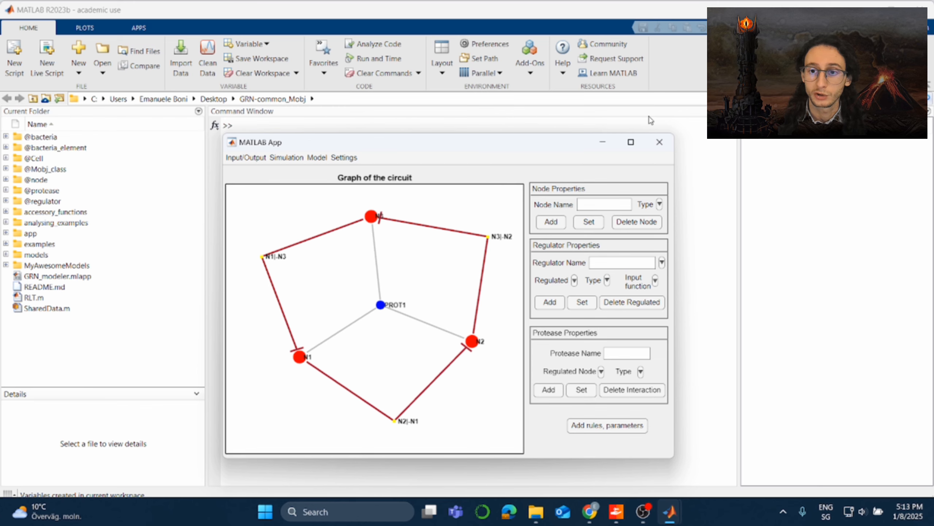
Close the open circuit modelling app and show the download options of the GRN repository's common_Mobj branch on GitHub
left_click(660, 142)
left_click(867, 8)
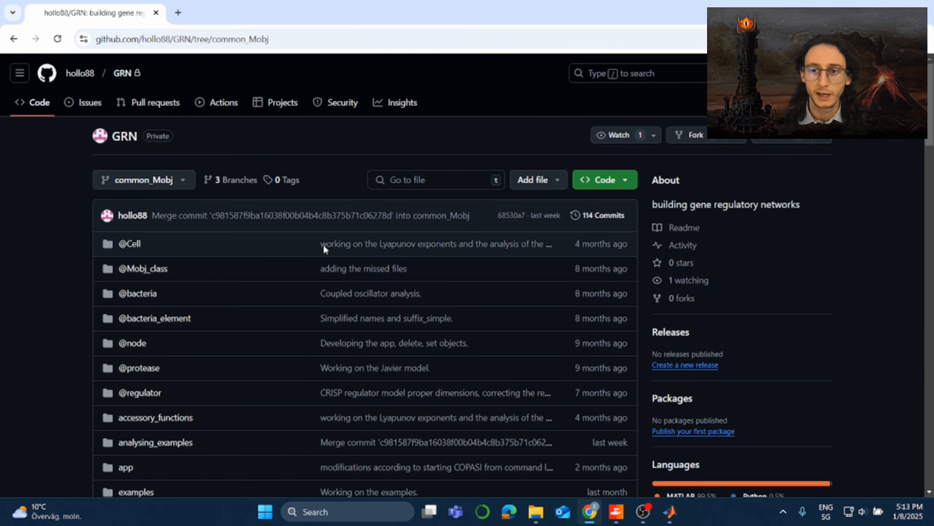
left_click(629, 183)
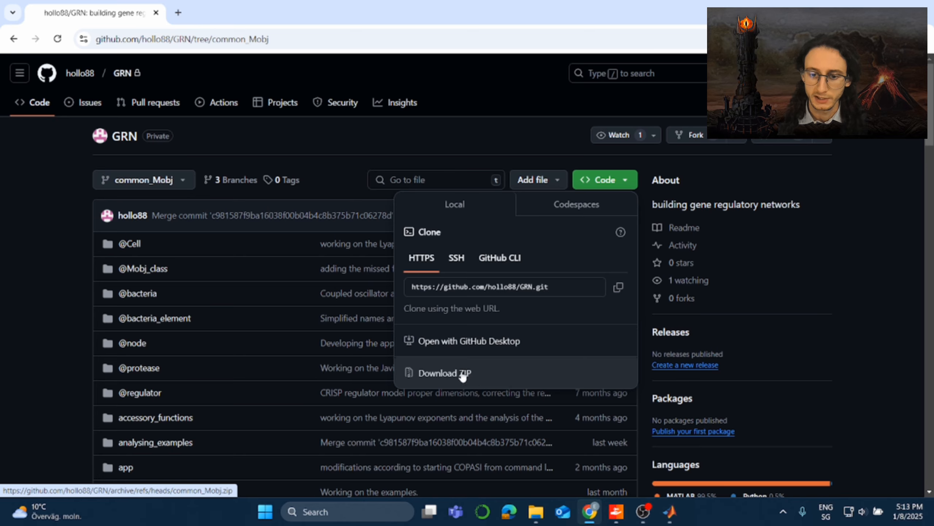
Switch to the GRN-common_Mobj folder in File Explorer, check it against MATLAB's current folder, and launch GRN_modeler.mlapp
mouse_move(535, 511)
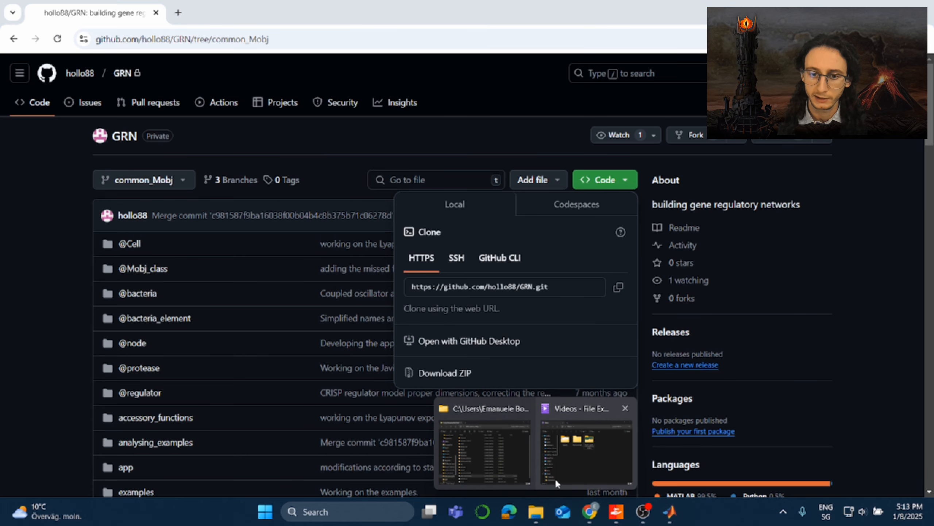
left_click(522, 460)
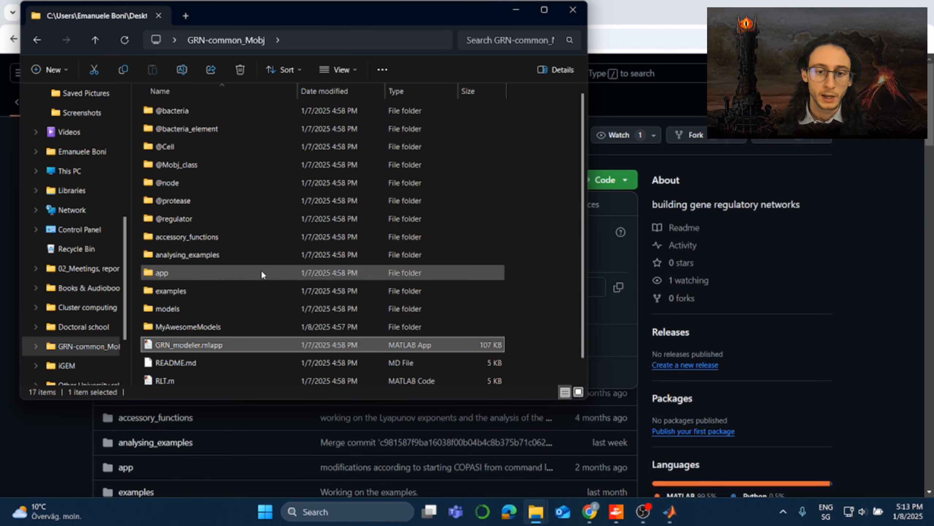
left_click(669, 511)
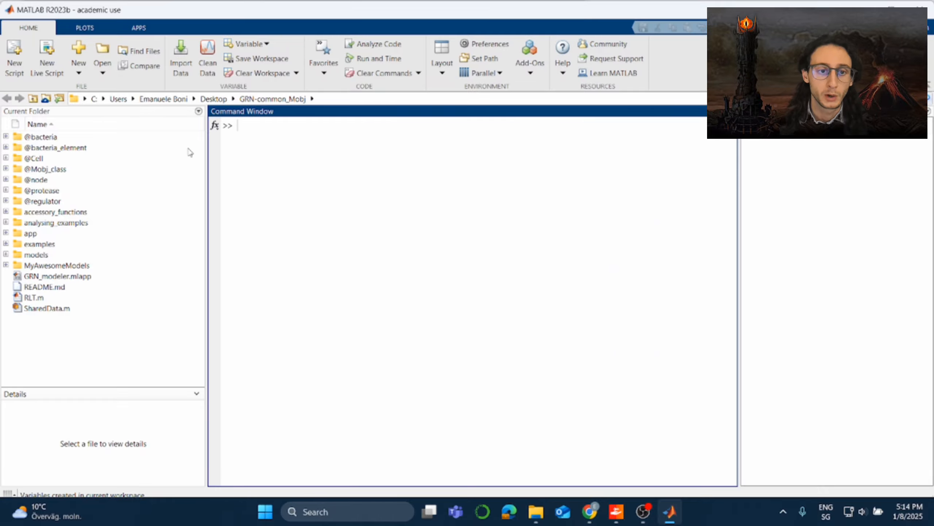
mouse_move(541, 499)
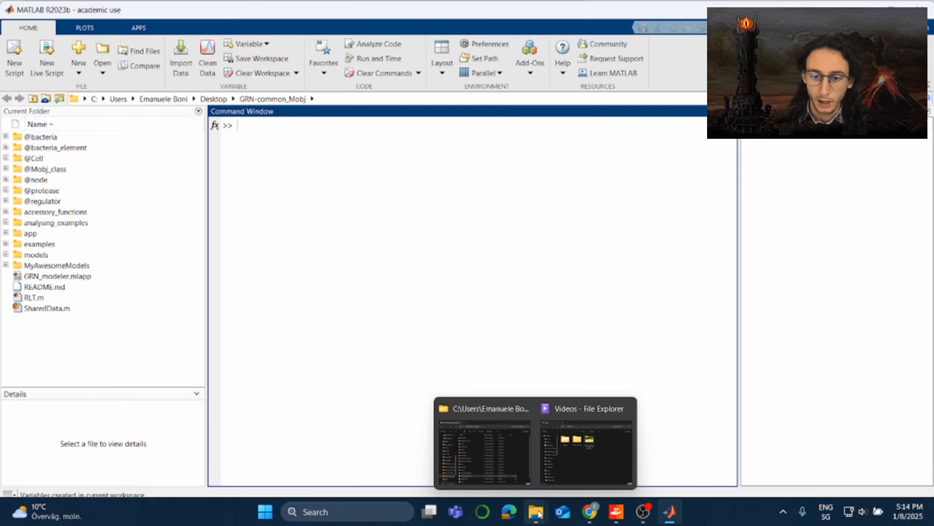
left_click(483, 441)
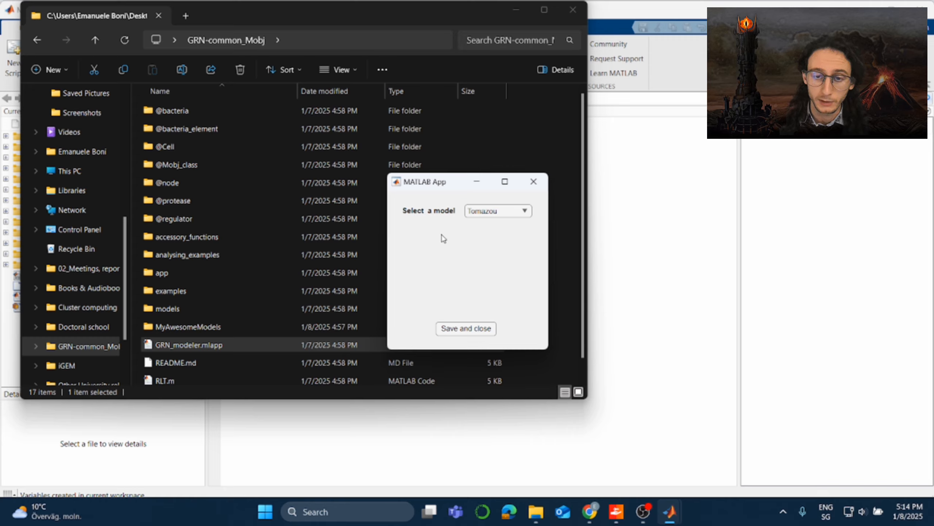
Choose the Tomazou model, save the selection, and minimize File Explorer to work in the circuit window
left_click(524, 211)
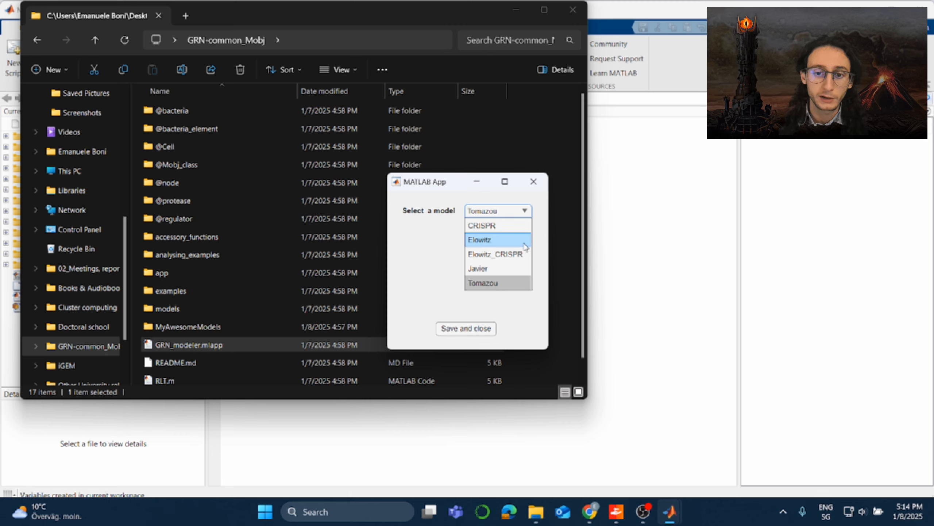
left_click(505, 286)
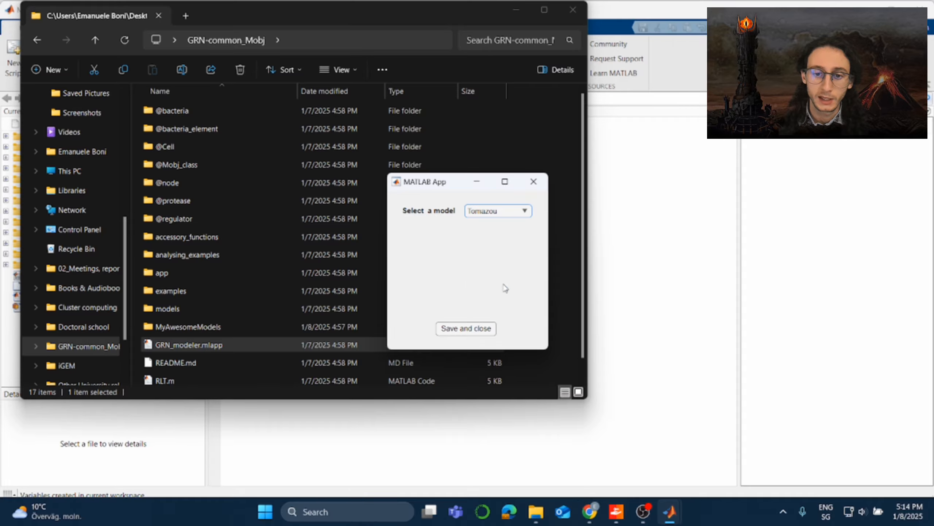
left_click(468, 331)
left_click_drag(428, 88, 514, 141)
left_click(515, 11)
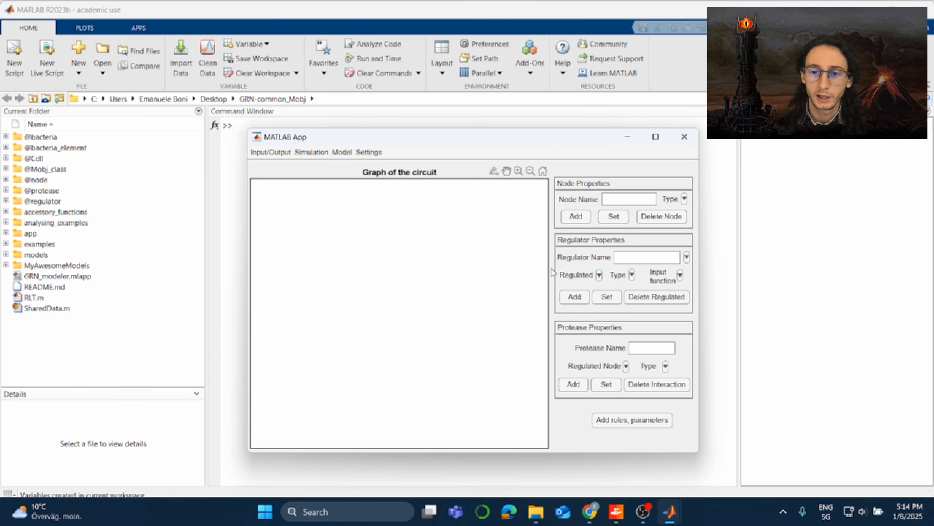
Add three nodes with default names, N1, N2 and N3, to the circuit graph
left_click(577, 217)
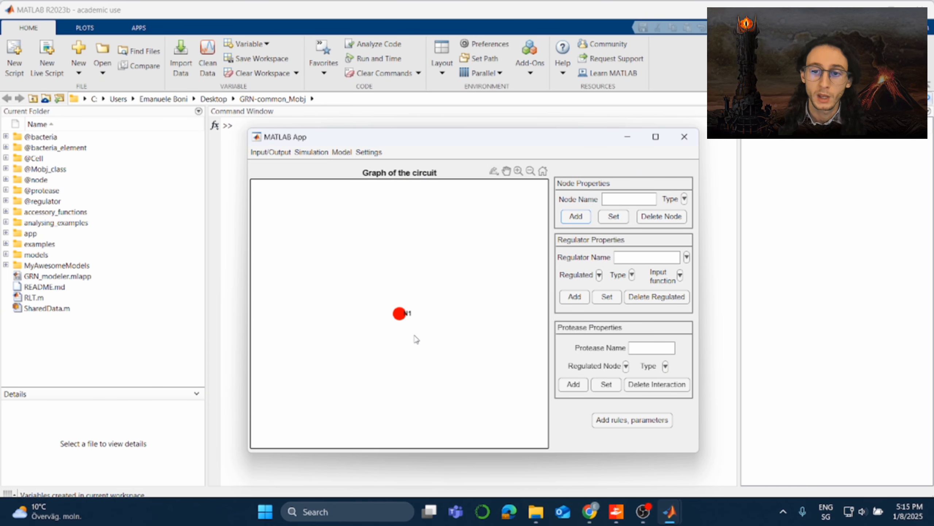
left_click(581, 220)
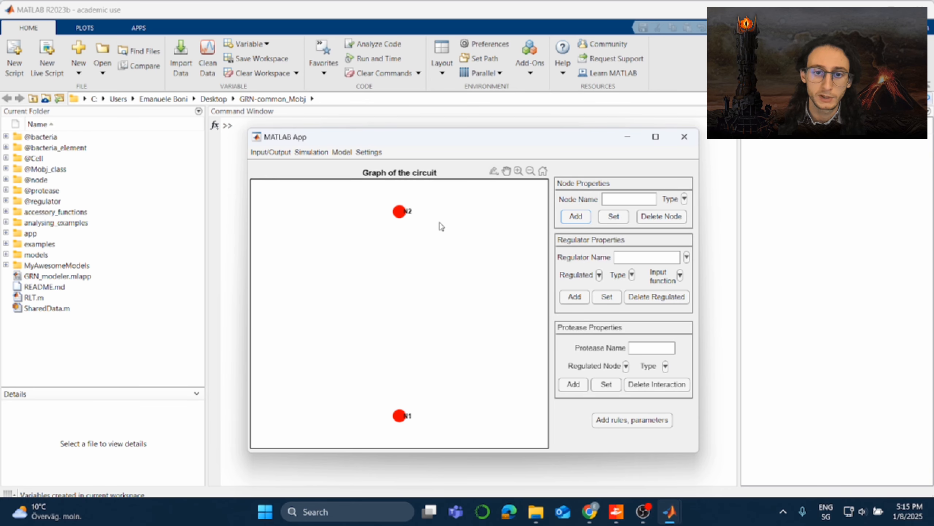
left_click(586, 220)
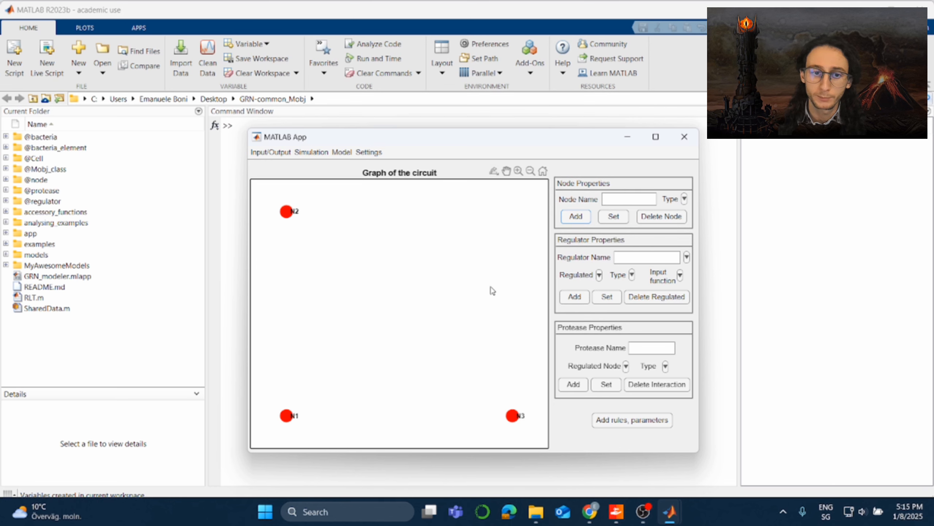
Add a node named mynode and try to add a second node with the same name
left_click(628, 199)
type("mynode")
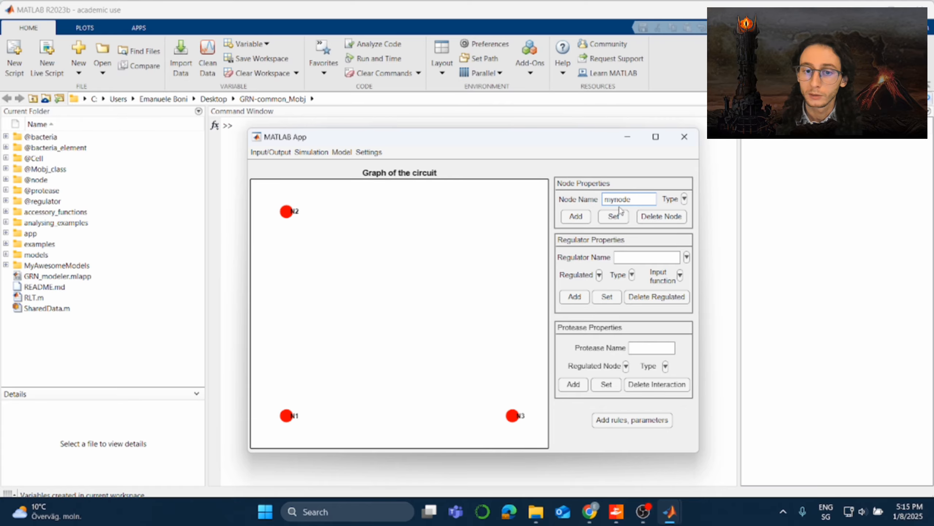
left_click(574, 217)
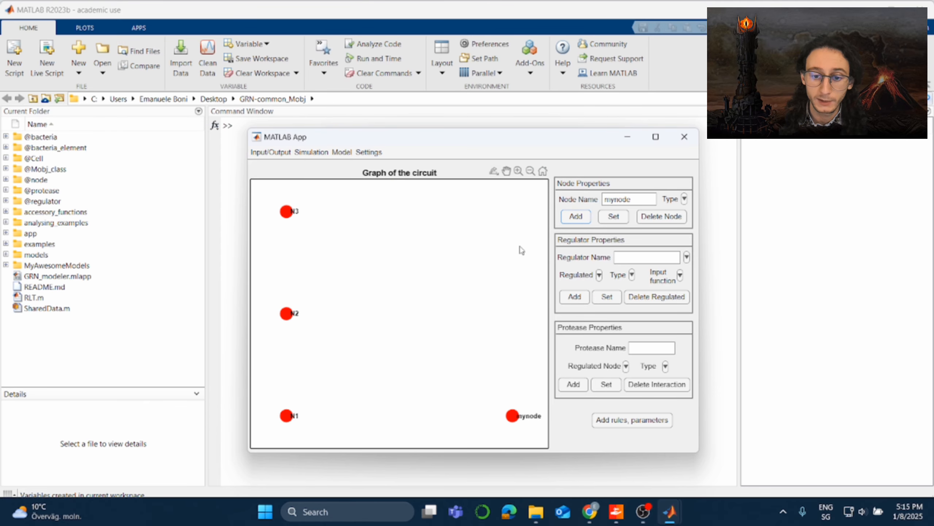
left_click(576, 216)
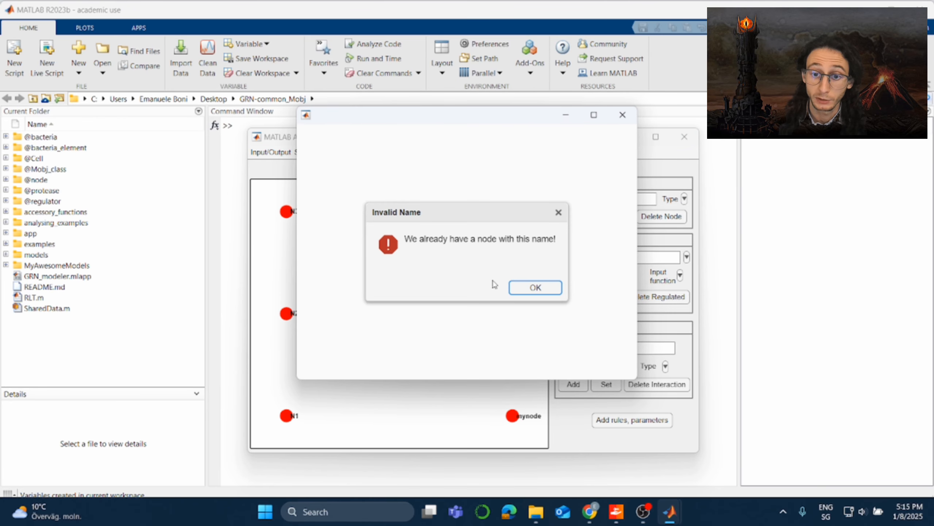
left_click(535, 288)
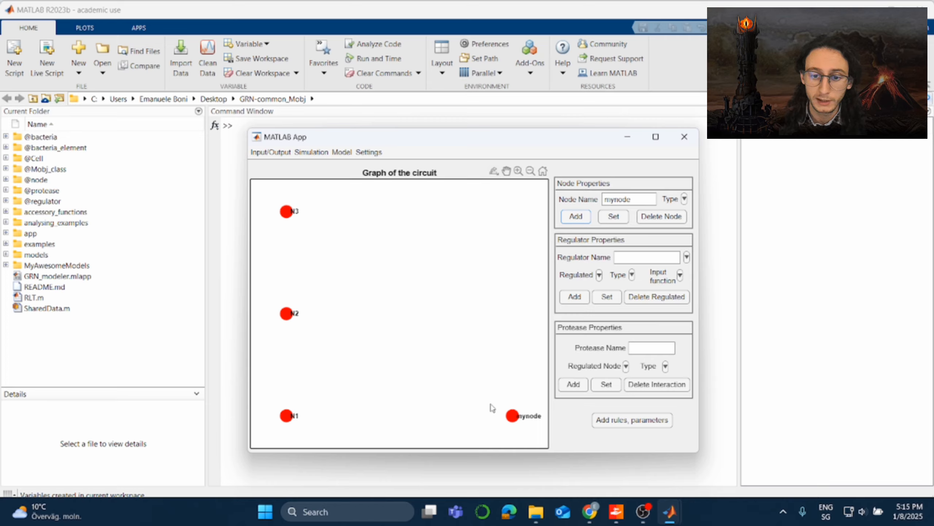
Delete the node mynode from the circuit graph and choose type1 as the node type
left_click(513, 415)
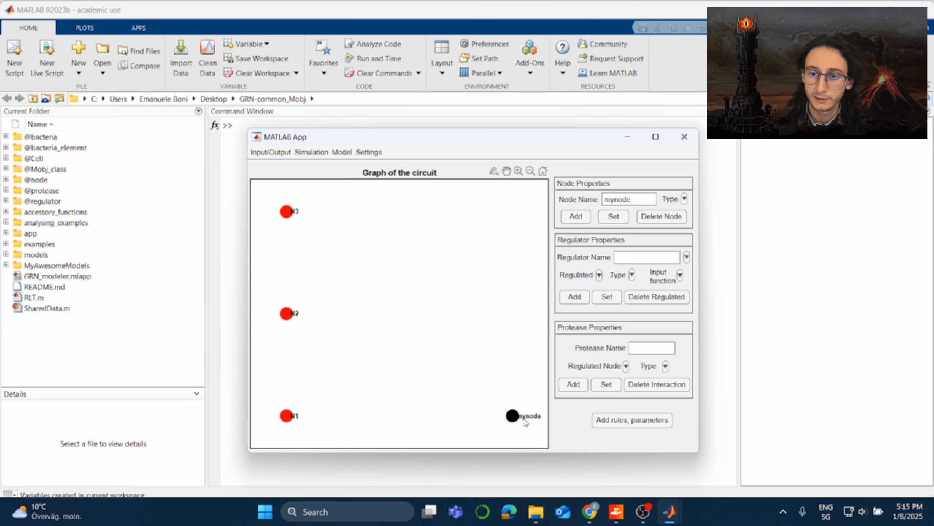
left_click(653, 217)
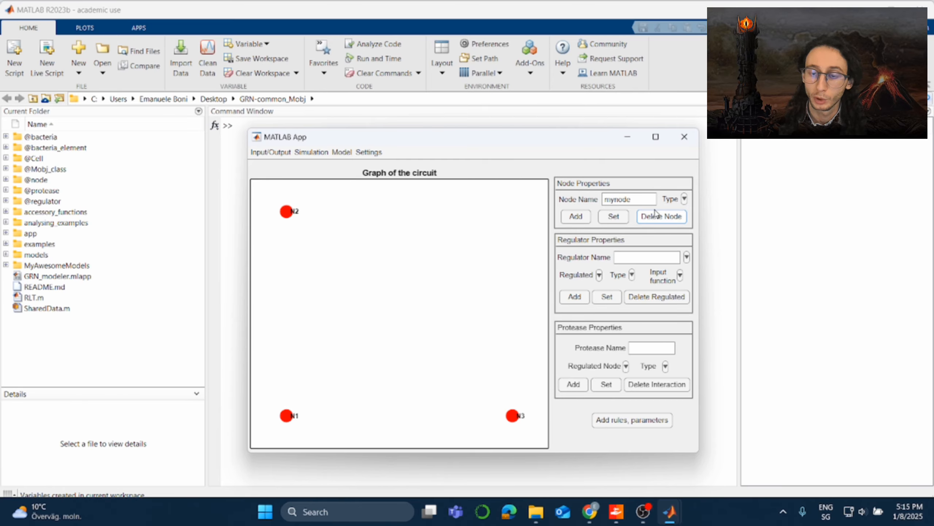
left_click(684, 199)
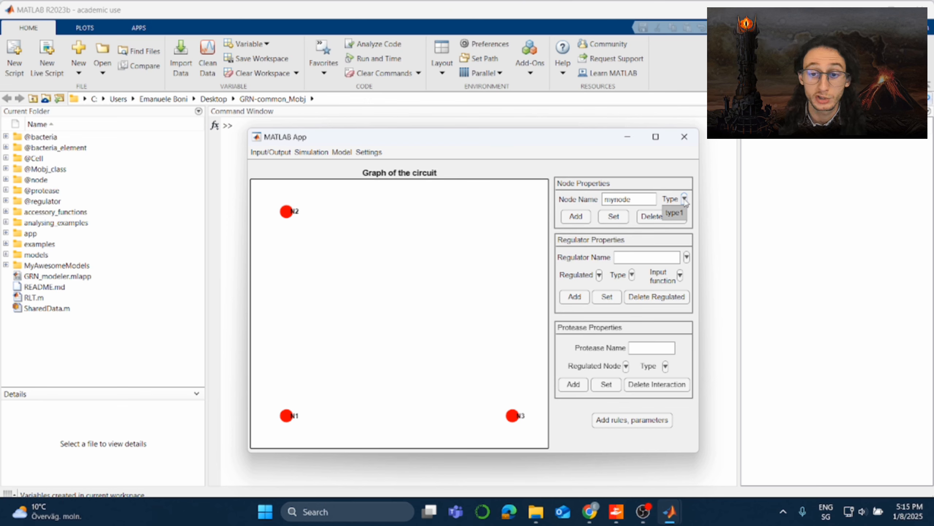
left_click(675, 216)
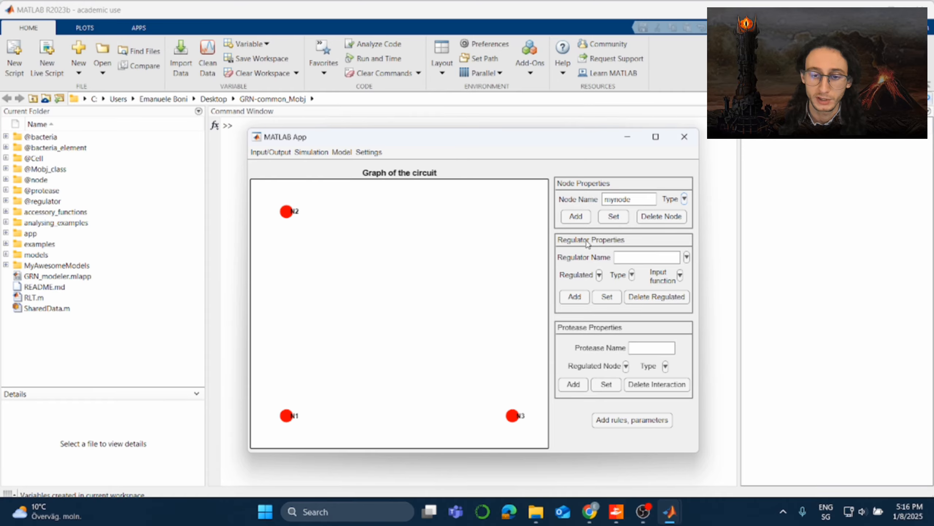
Add regulator P_N1 acting on node N2 with type Repression_in and the HILL input function
left_click(687, 258)
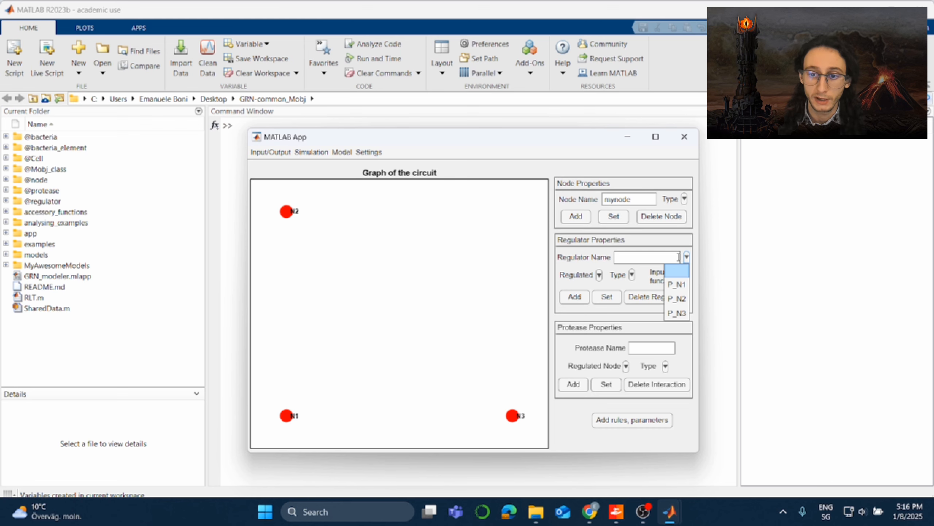
left_click(683, 287)
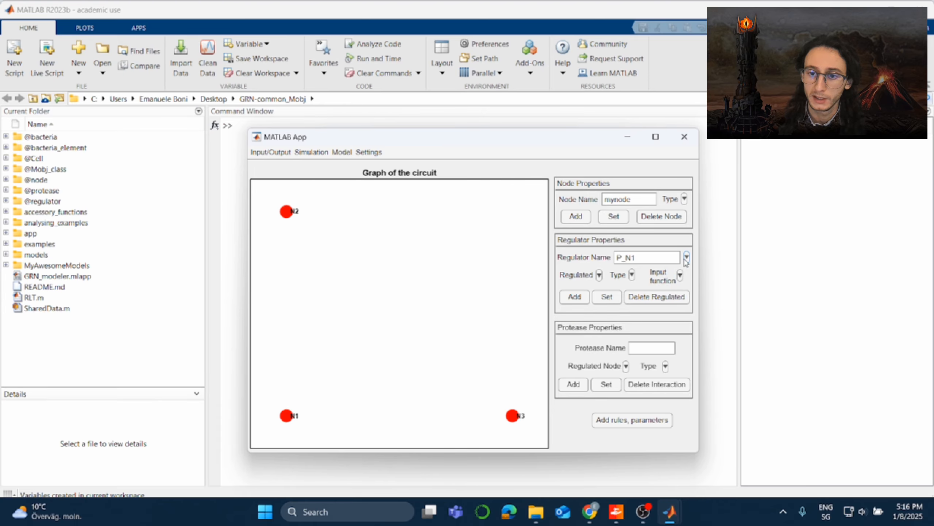
left_click(599, 274)
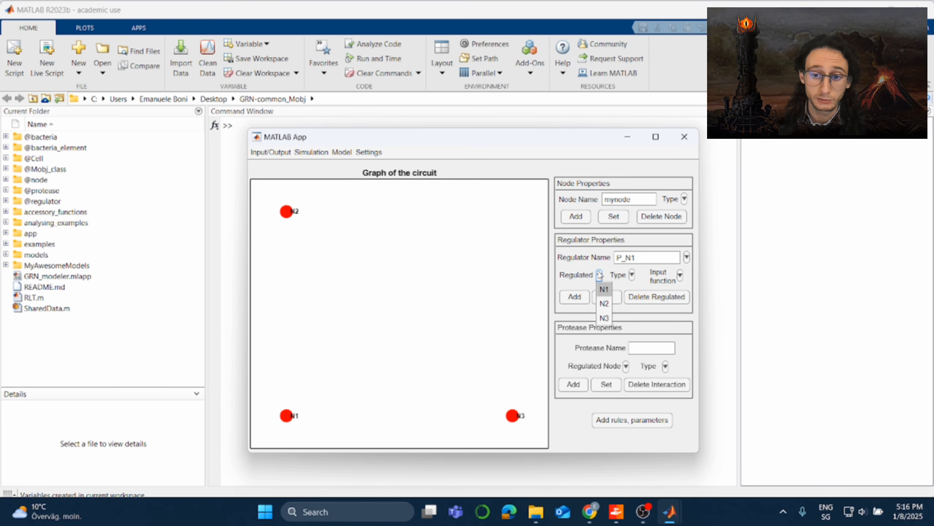
left_click(603, 303)
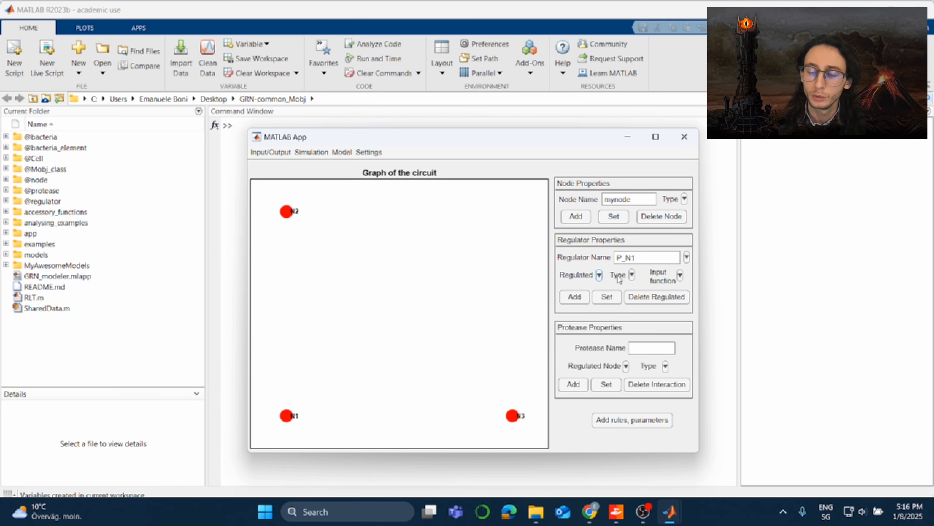
left_click(681, 280)
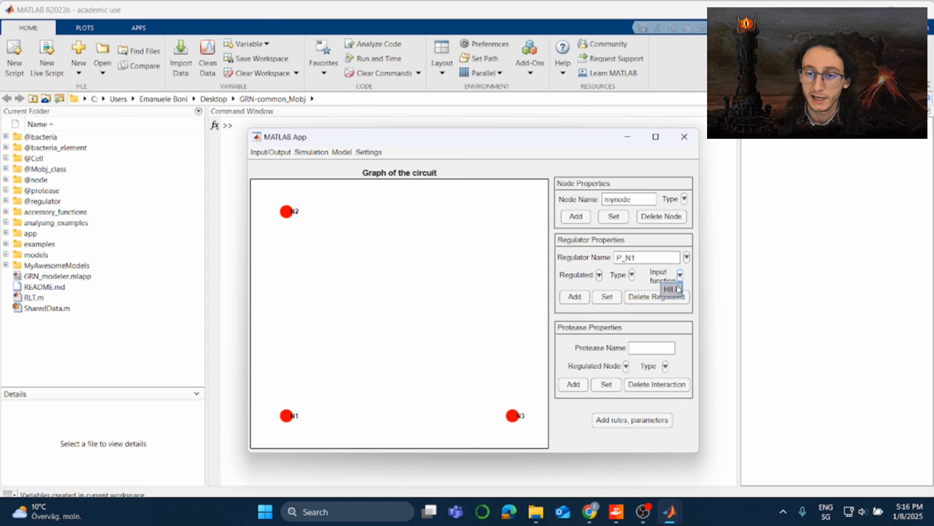
left_click(678, 289)
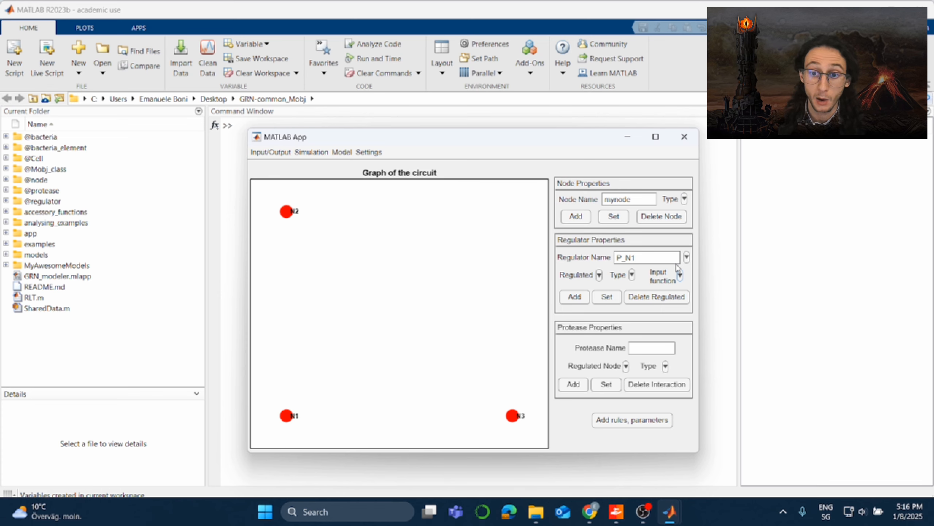
left_click(632, 275)
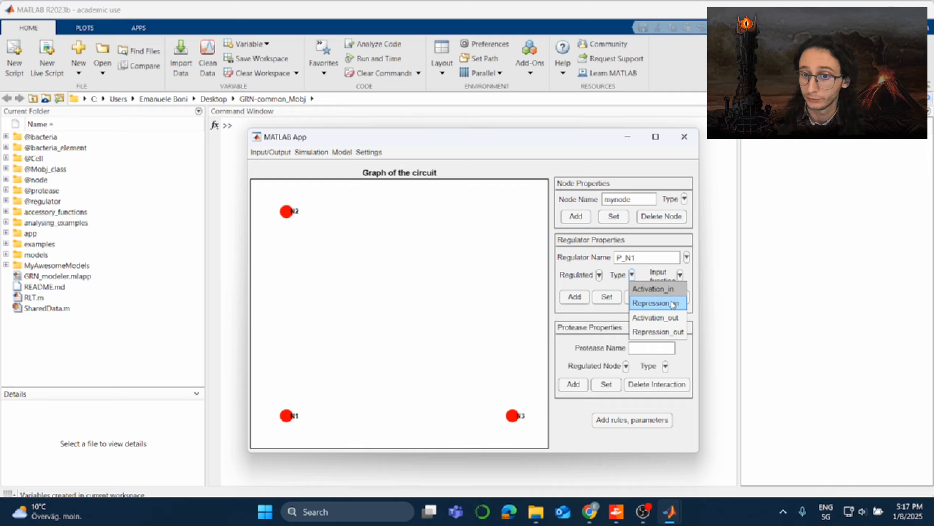
left_click(671, 304)
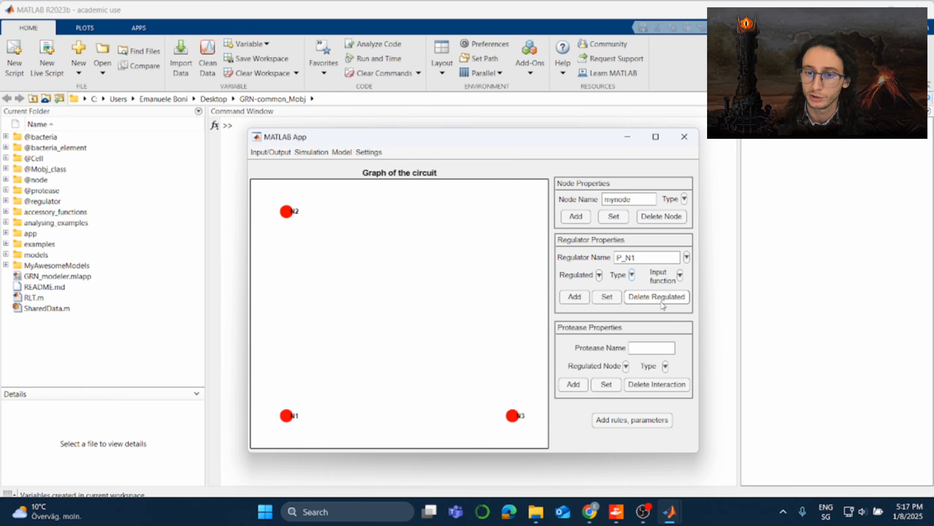
left_click(585, 297)
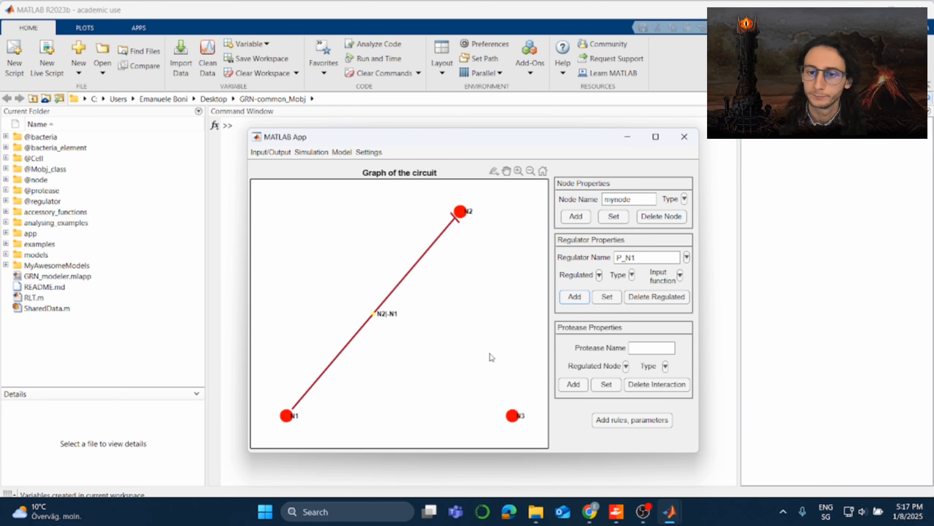
Add regulator P_N2 repressing node N3 with the same type and input function
left_click(687, 257)
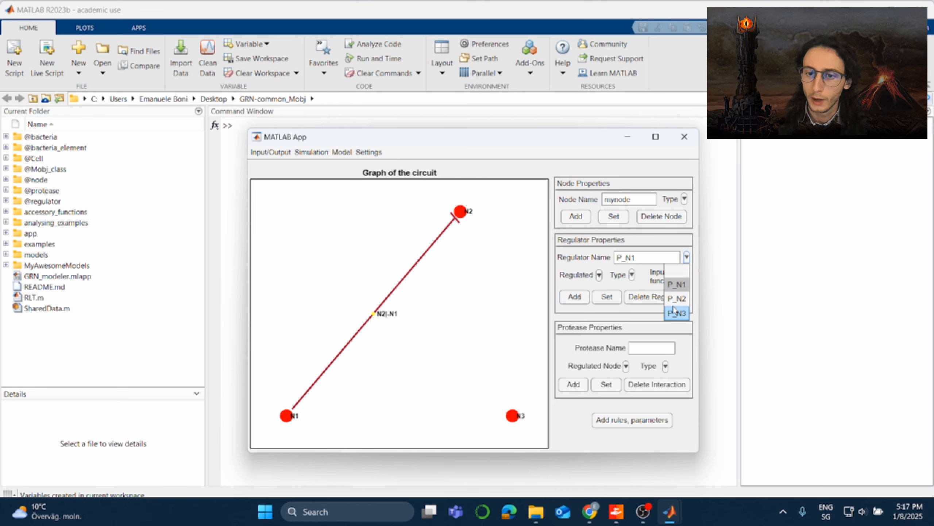
left_click(675, 309)
left_click(599, 274)
left_click(612, 319)
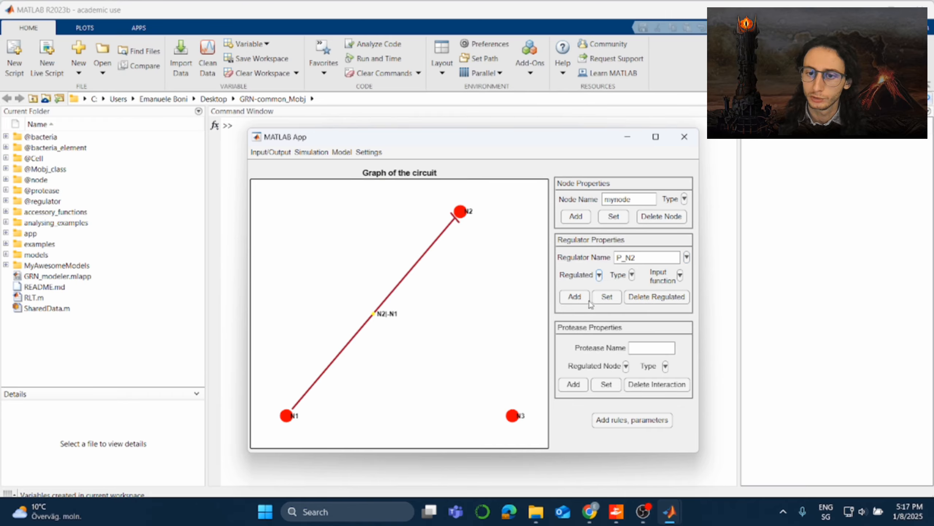
left_click(575, 296)
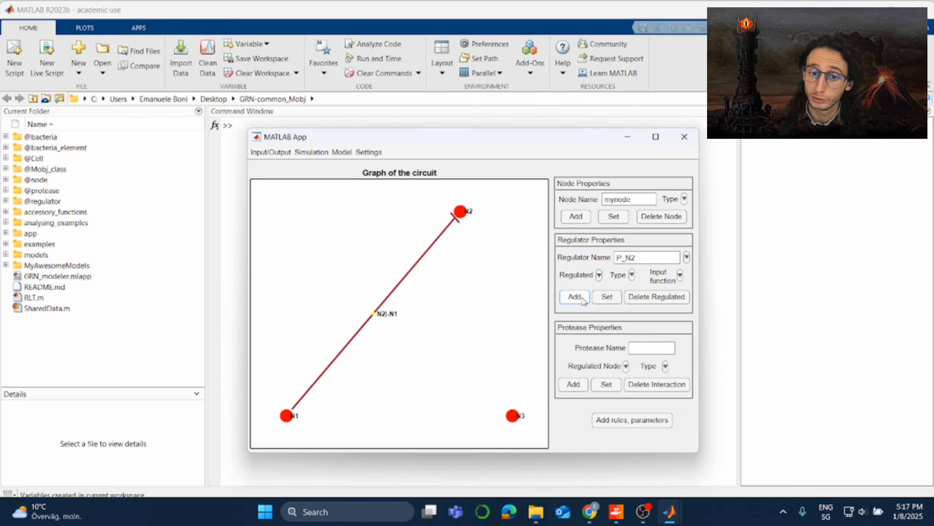
Close the repression loop by adding regulator P_N3 acting on node N1
left_click(687, 257)
left_click(677, 313)
left_click(599, 275)
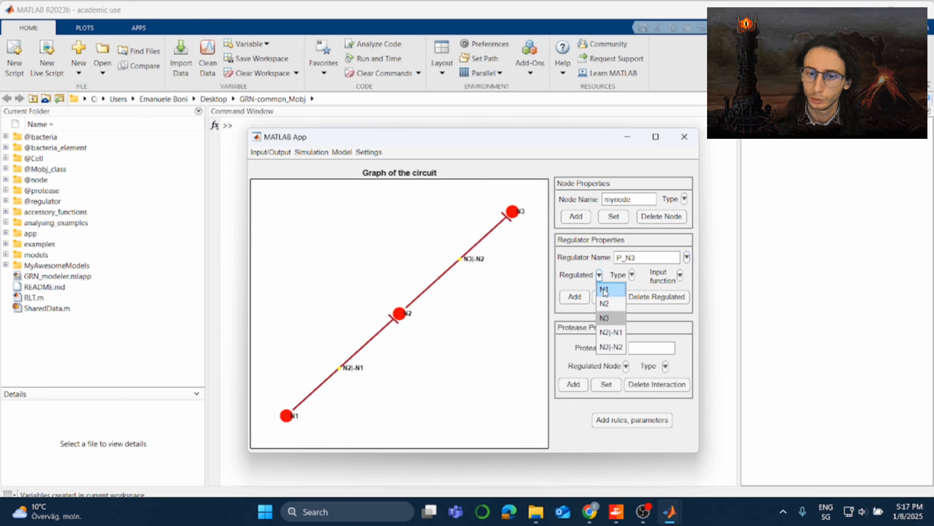
left_click(611, 289)
left_click(579, 298)
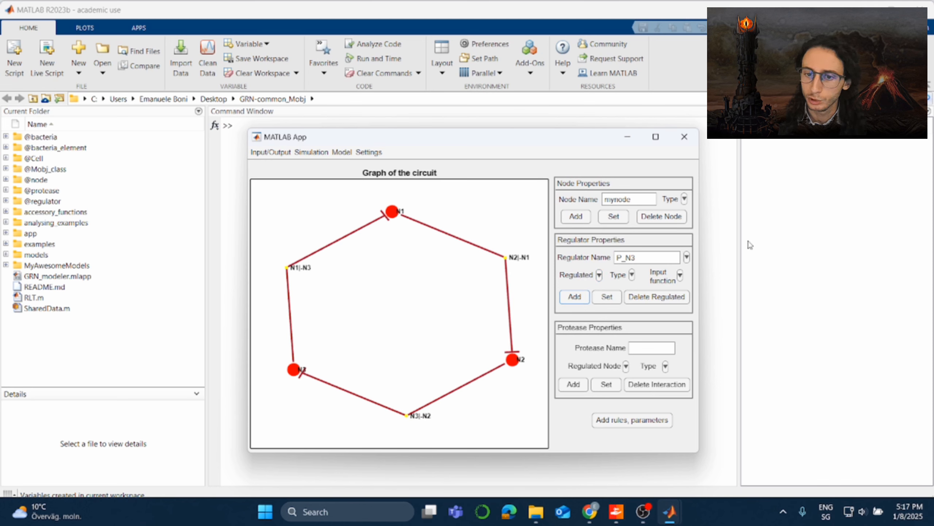
Add regulator P_N3 acting on the N2|-N1 interaction with the same repression type
left_click(599, 274)
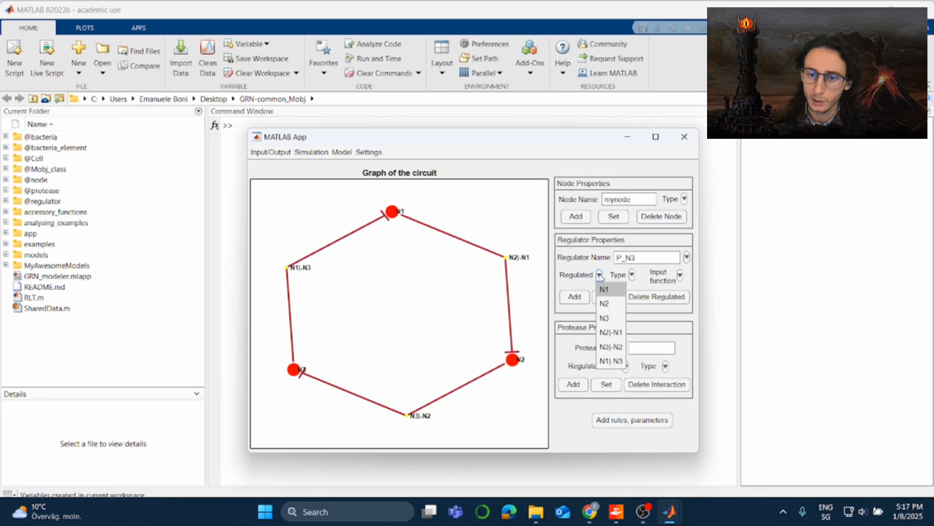
left_click(610, 332)
left_click(579, 297)
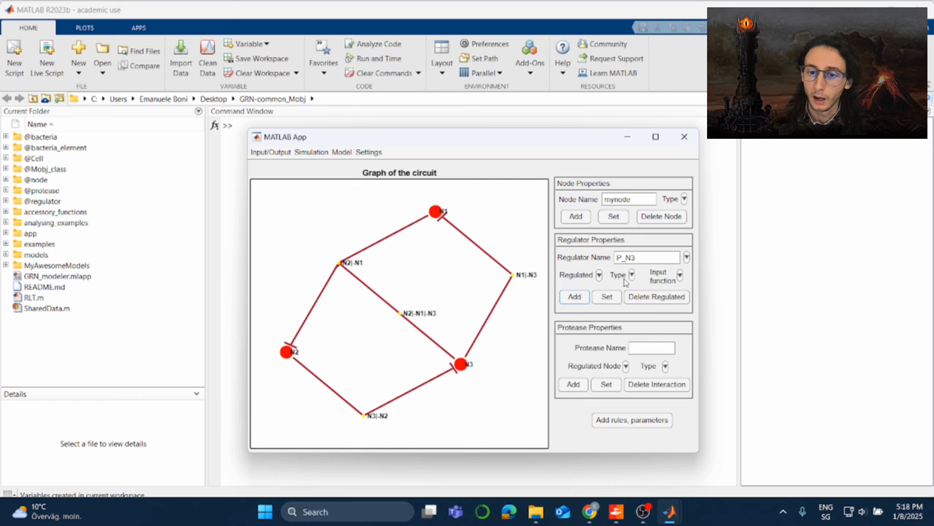
Add a regulator named Ara that activates the N2|-N1 interaction
left_click_drag(639, 258, 586, 260)
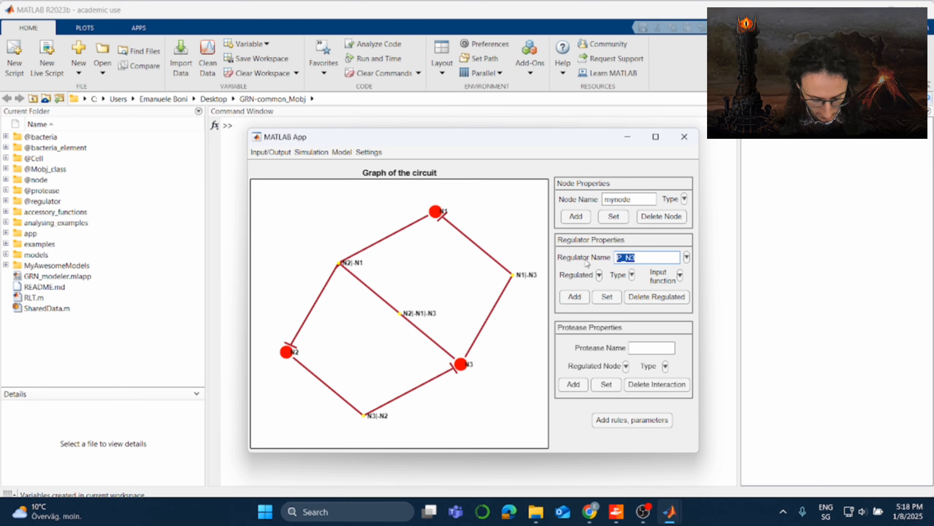
type("Ara")
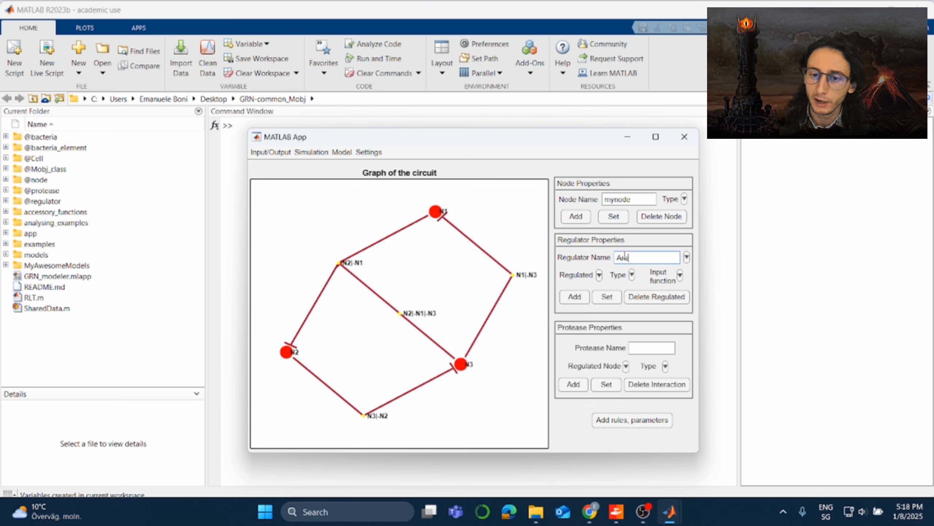
left_click(633, 277)
left_click(647, 317)
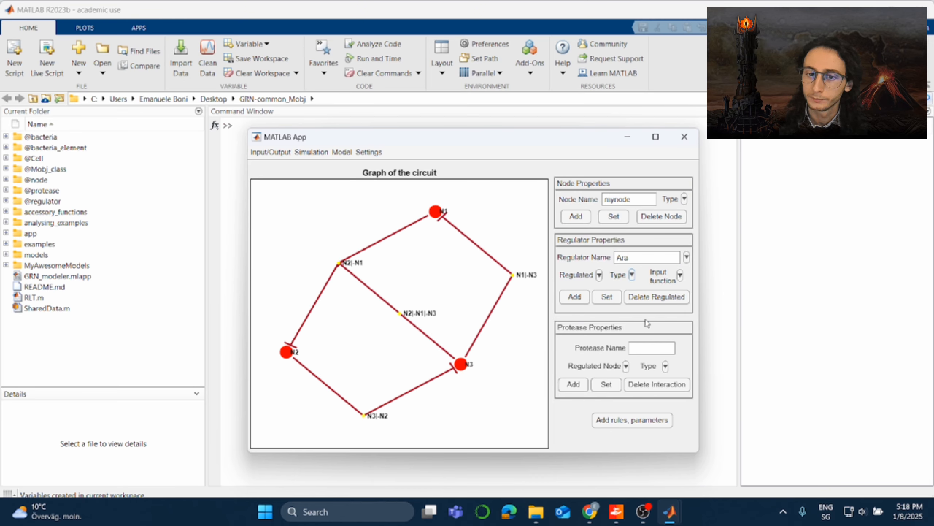
left_click(575, 297)
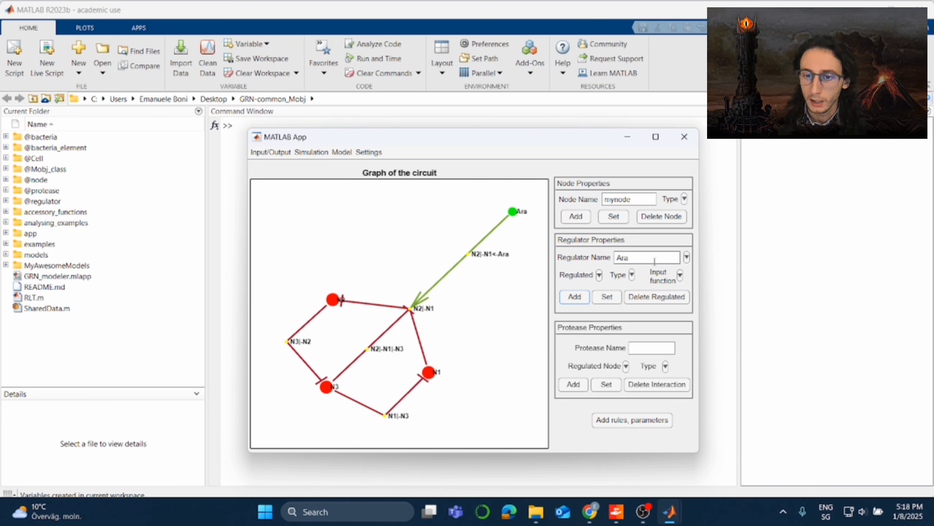
Clear the regulator name and add another activating regulator on N2|-N1 with the name left blank
left_click_drag(655, 261, 603, 251)
key("BackSpace")
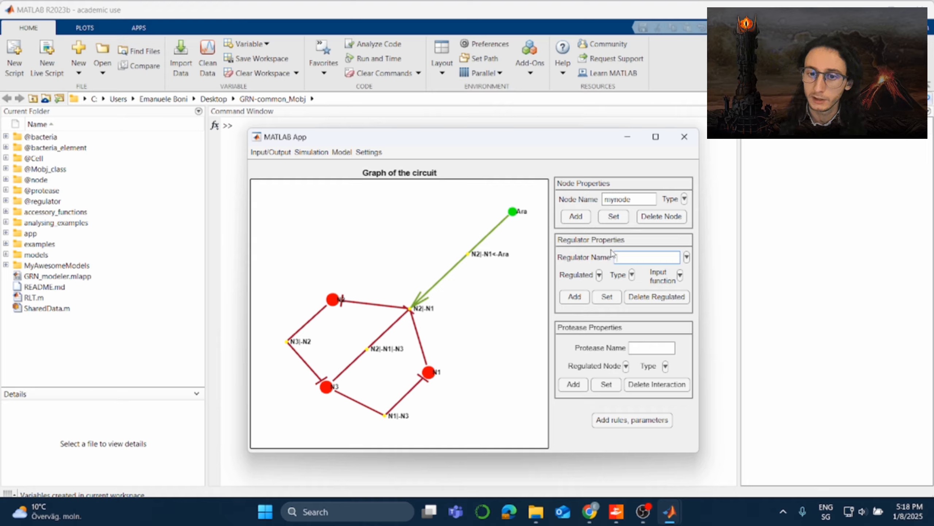
left_click(574, 296)
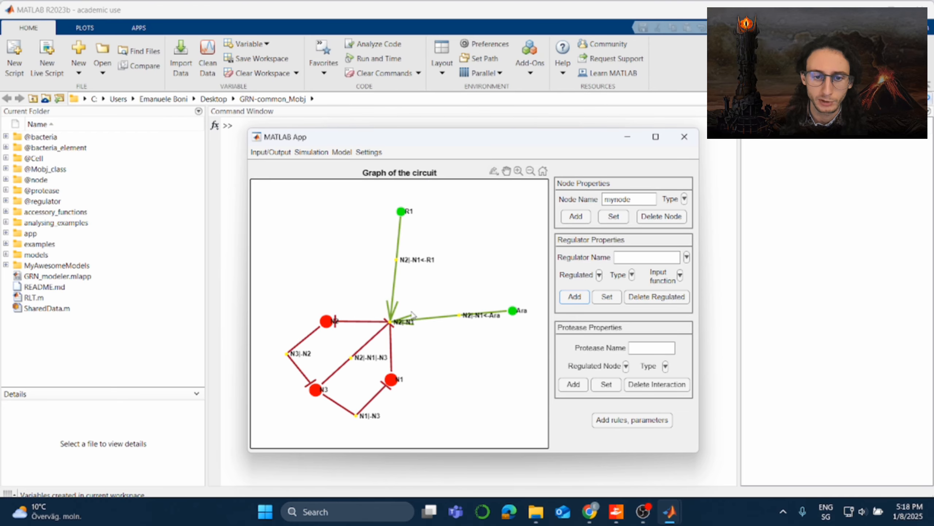
Delete the three extra regulations on N2|-N1: those from N3, Ara and R1
left_click(351, 358)
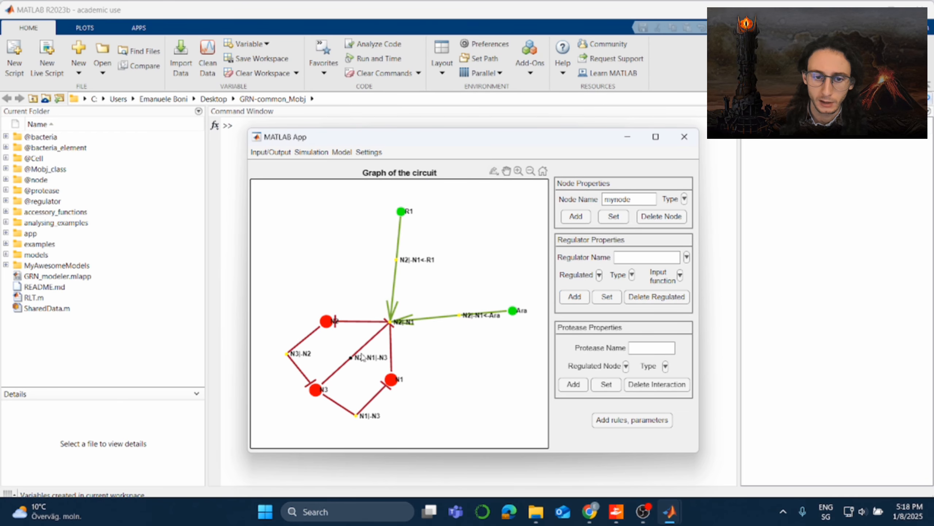
left_click(644, 299)
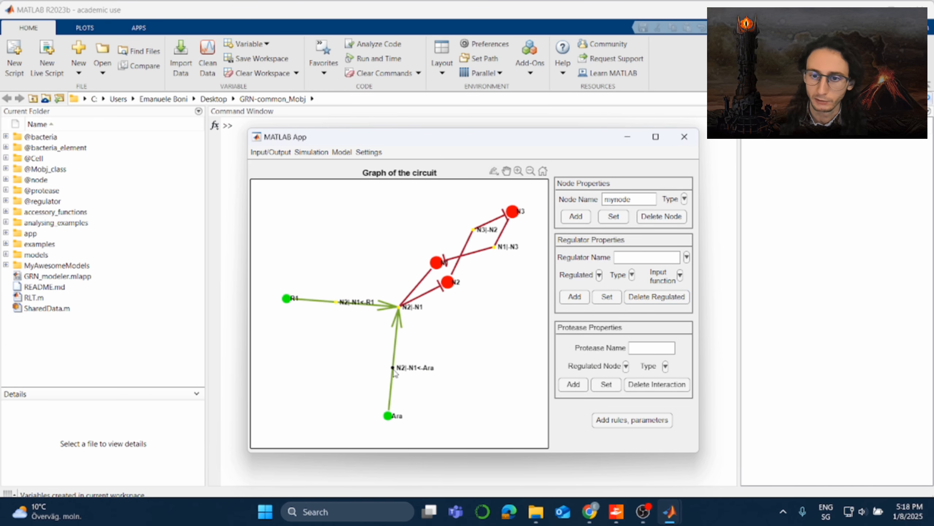
left_click(633, 297)
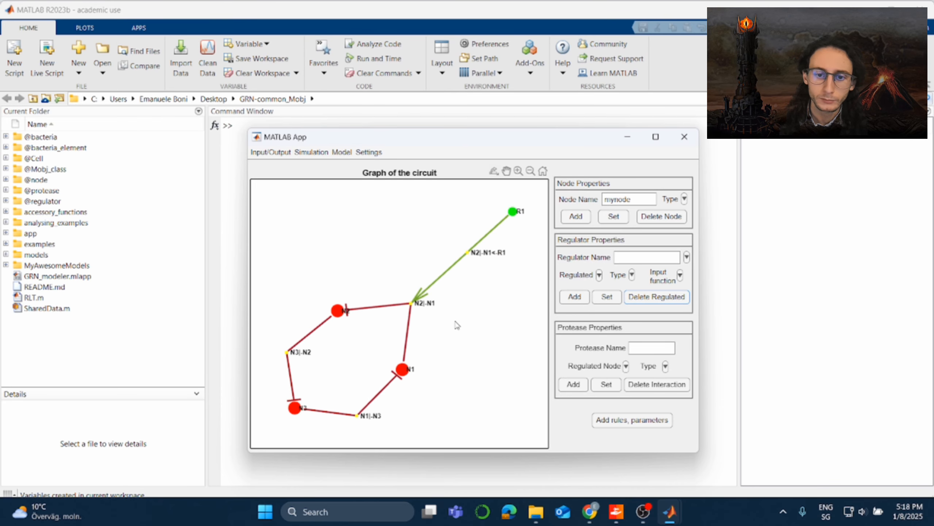
left_click(404, 371)
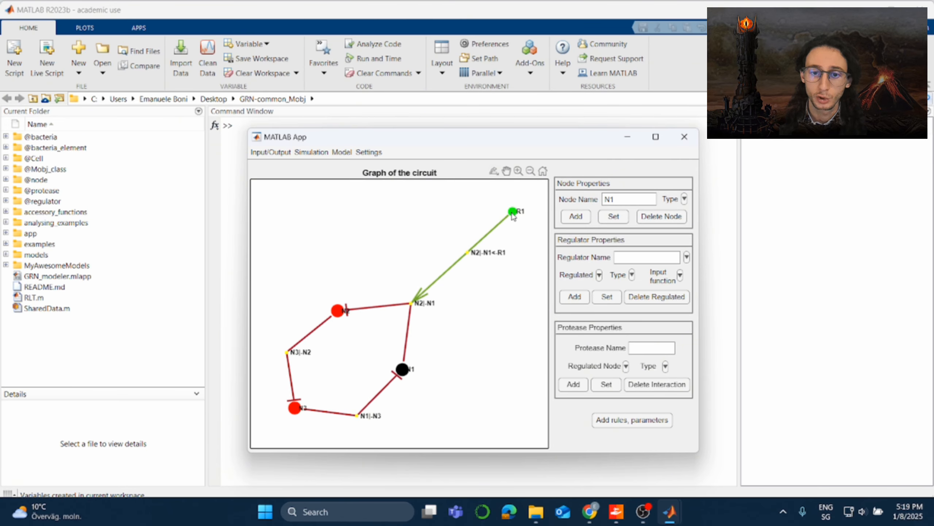
left_click(467, 254)
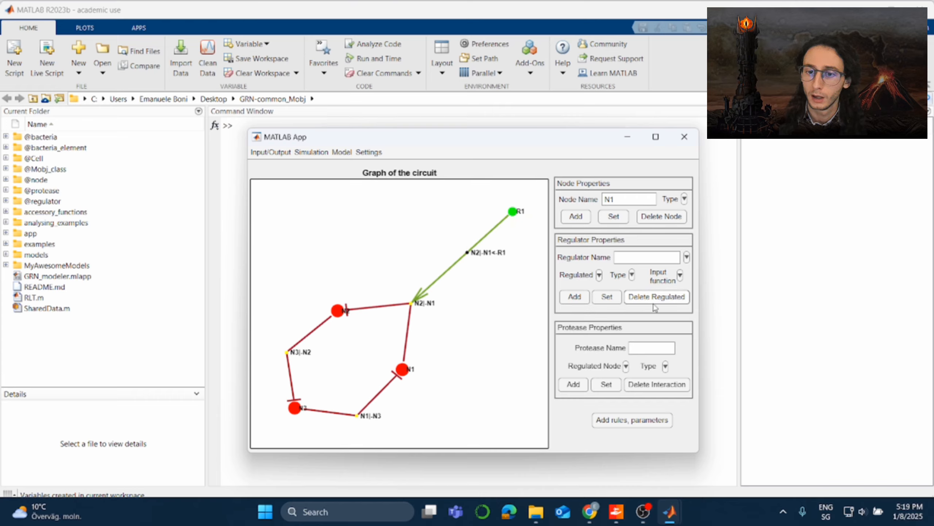
left_click(678, 298)
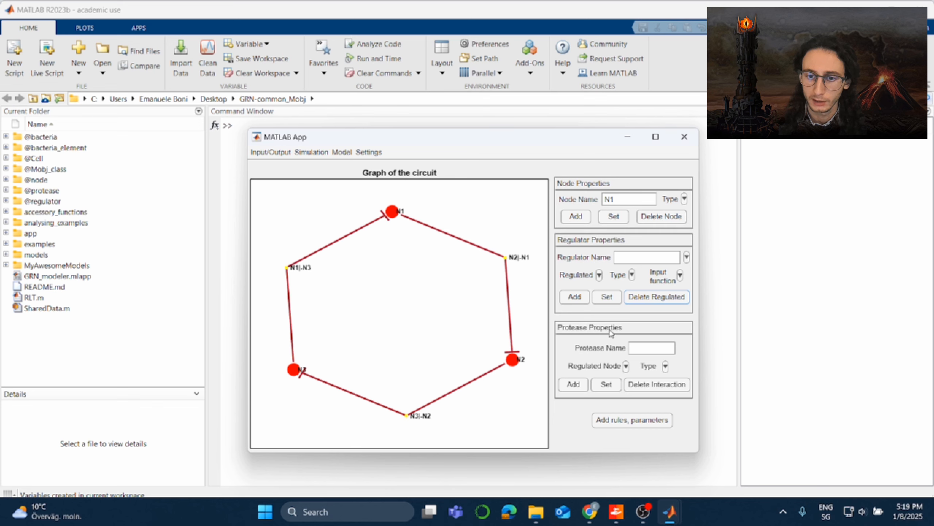
Add two proteases acting on node N1 with the name left blank, and delete PROT2
left_click(574, 385)
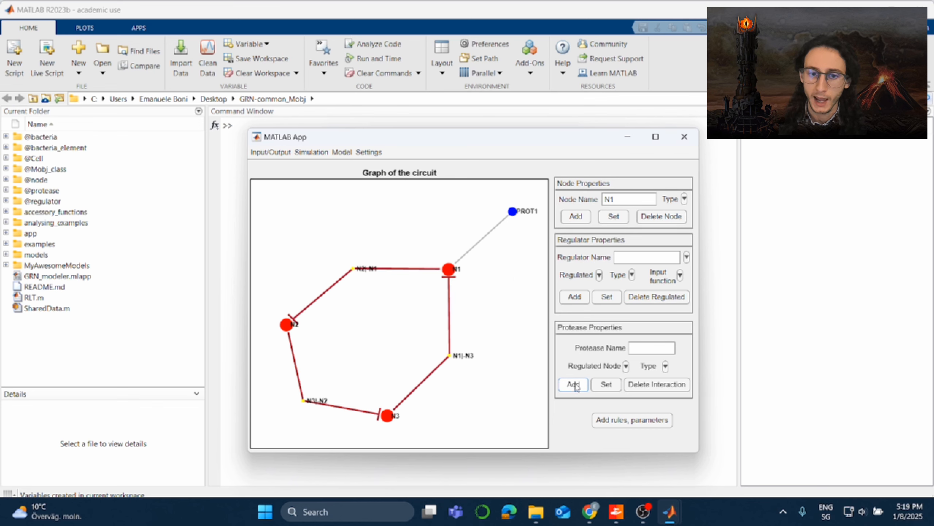
left_click(574, 385)
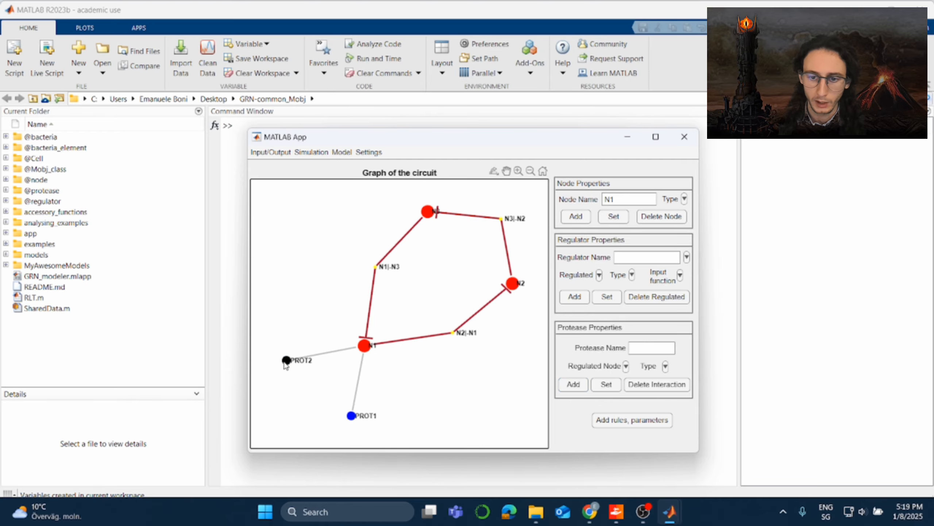
left_click(286, 361)
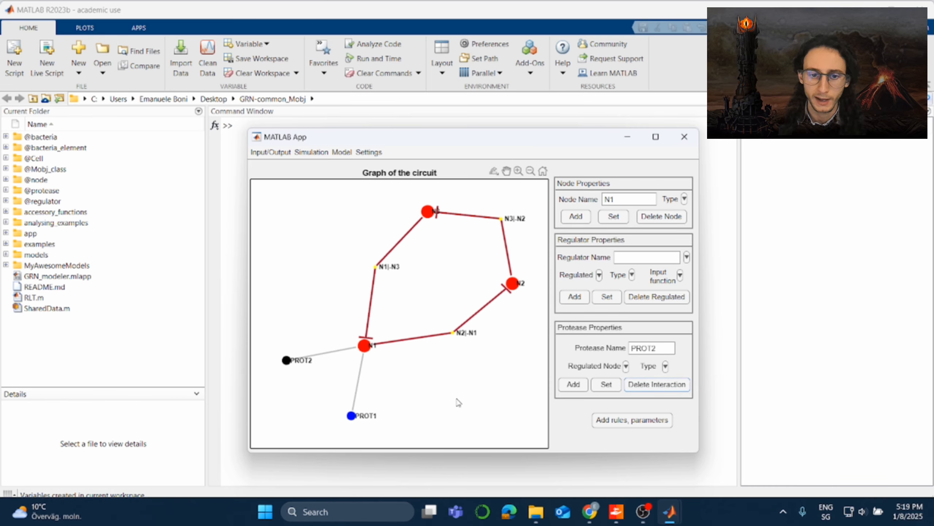
Set the protease name to PROT1 and add its interactions with nodes N2 and N3
left_click(660, 350)
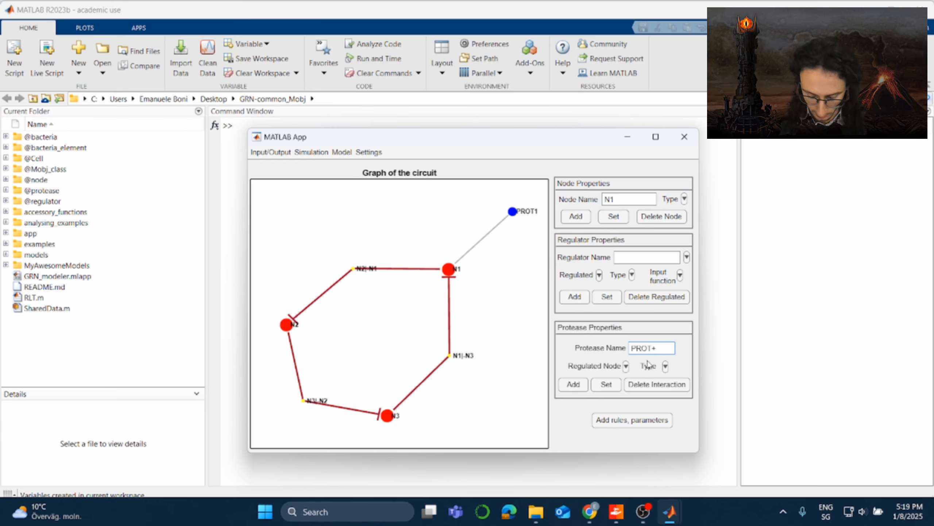
left_click(626, 366)
left_click(624, 401)
left_click(573, 384)
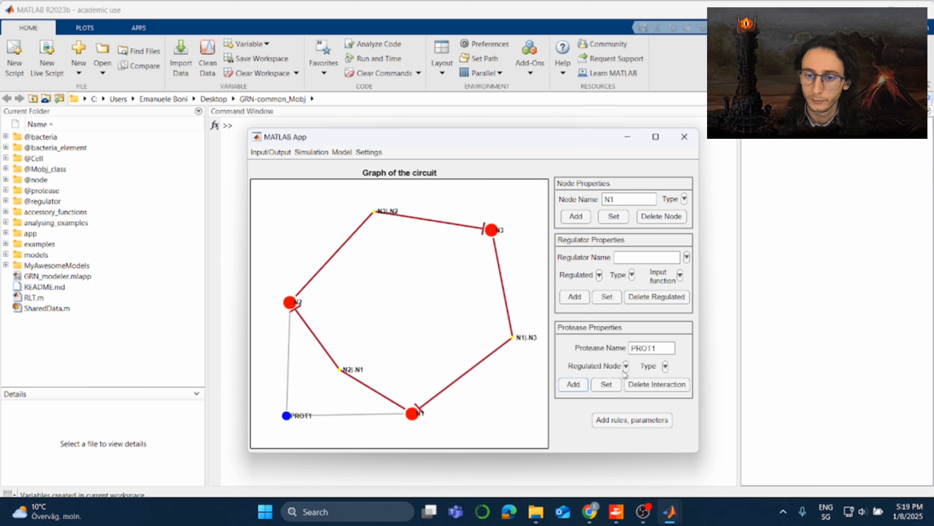
left_click(625, 365)
left_click(631, 408)
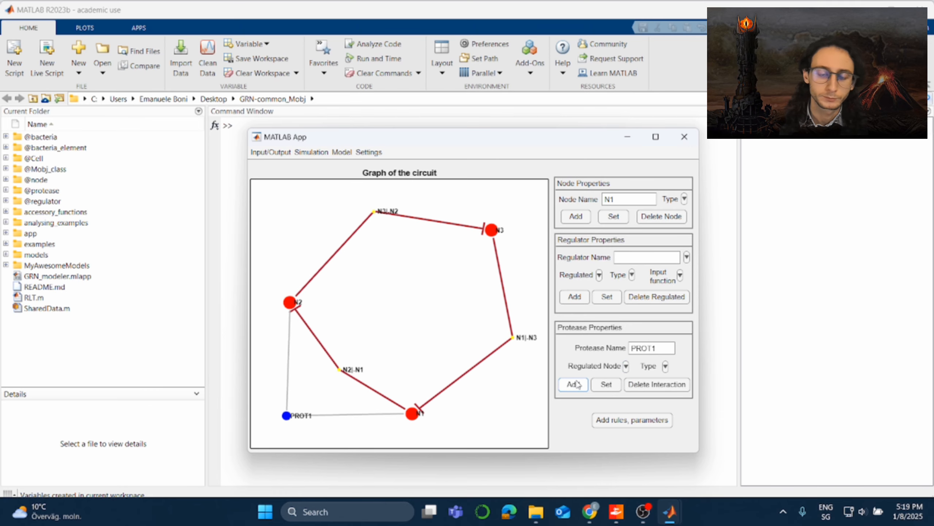
left_click(573, 384)
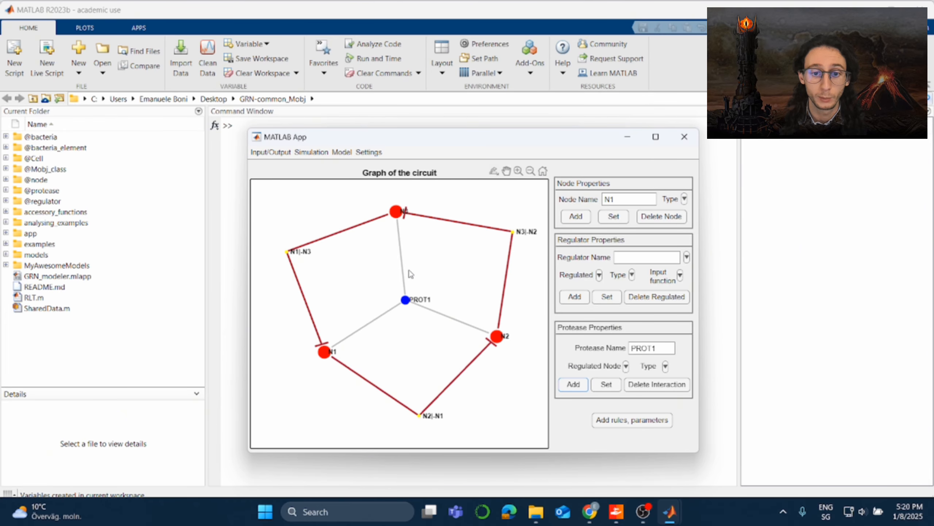
Save the circuit model in the MyAwesomeModels folder as Repressilator_1.mat
left_click(289, 152)
left_click(279, 167)
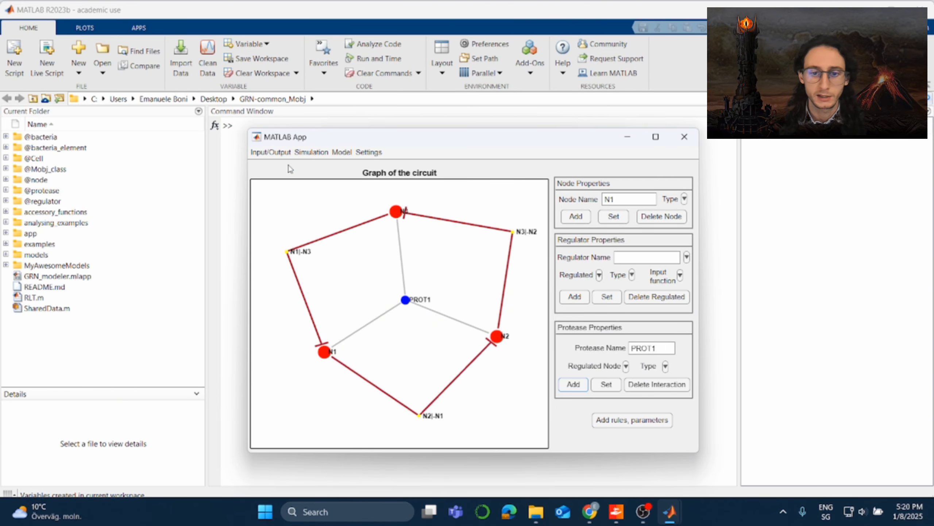
scroll(476, 259, "down", 3)
double_click(474, 285)
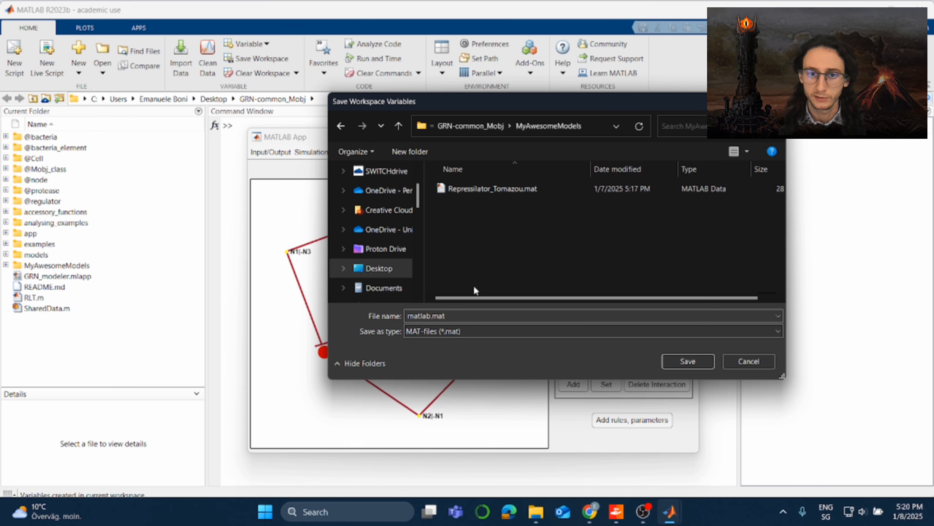
left_click(430, 316)
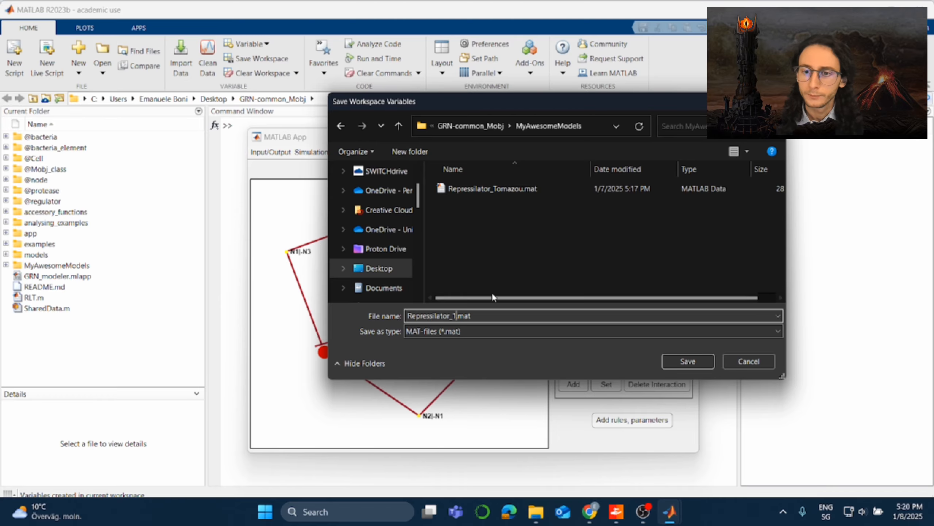
left_click(679, 360)
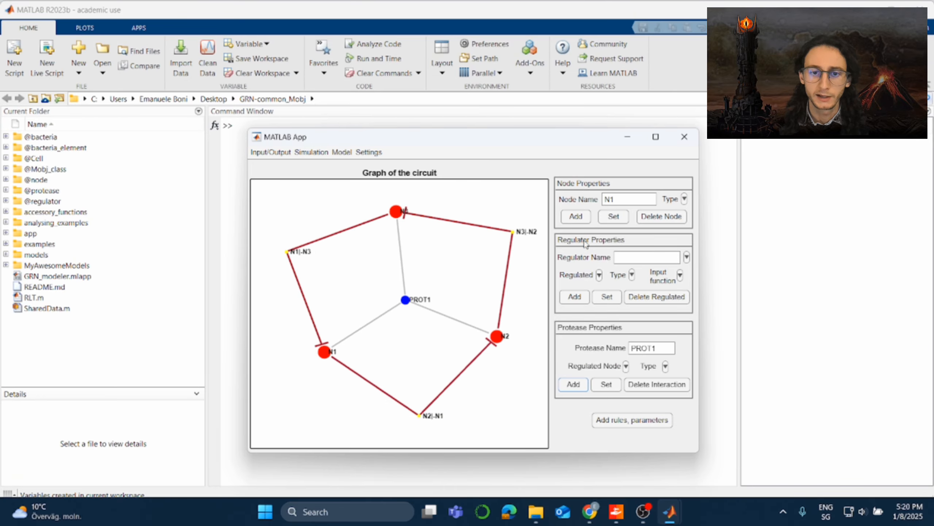